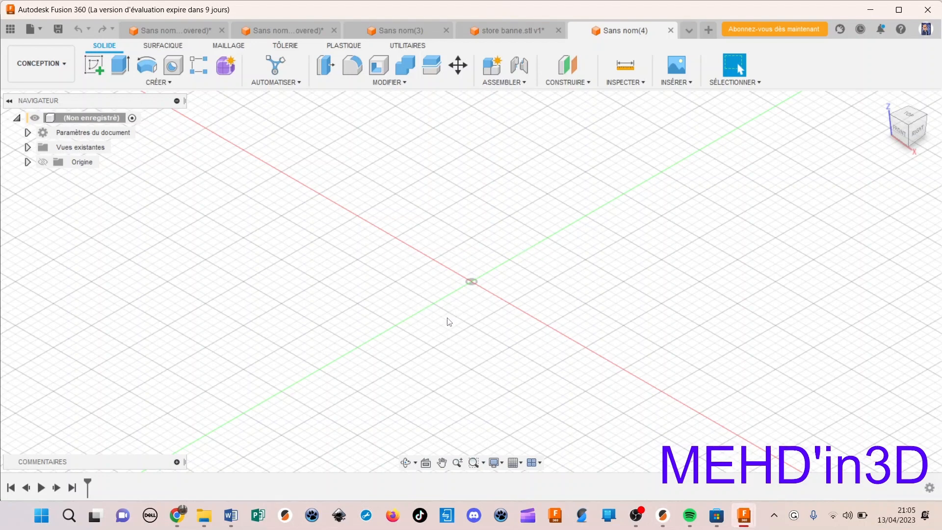
Start inserting a canvas and choose to load its image from the computer instead of a cloud project.
right_drag(413, 257, 414, 269)
click(680, 85)
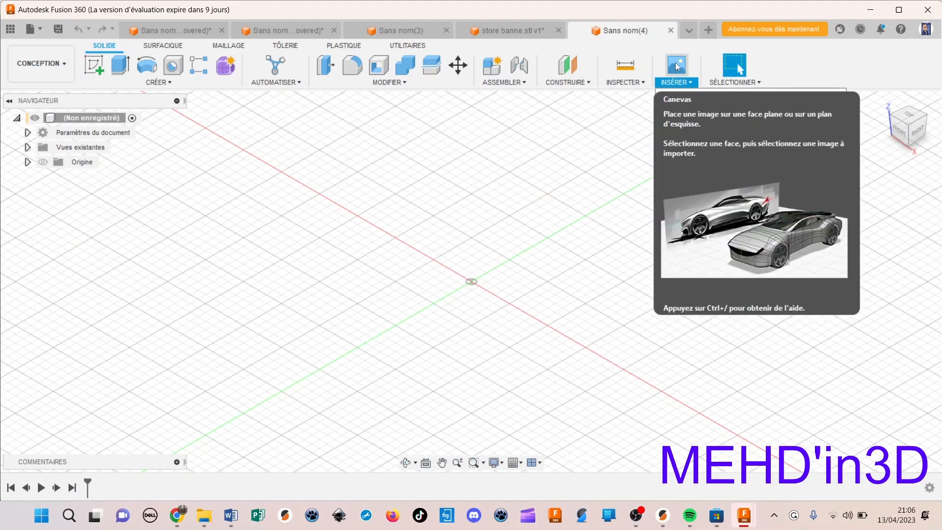
click(675, 63)
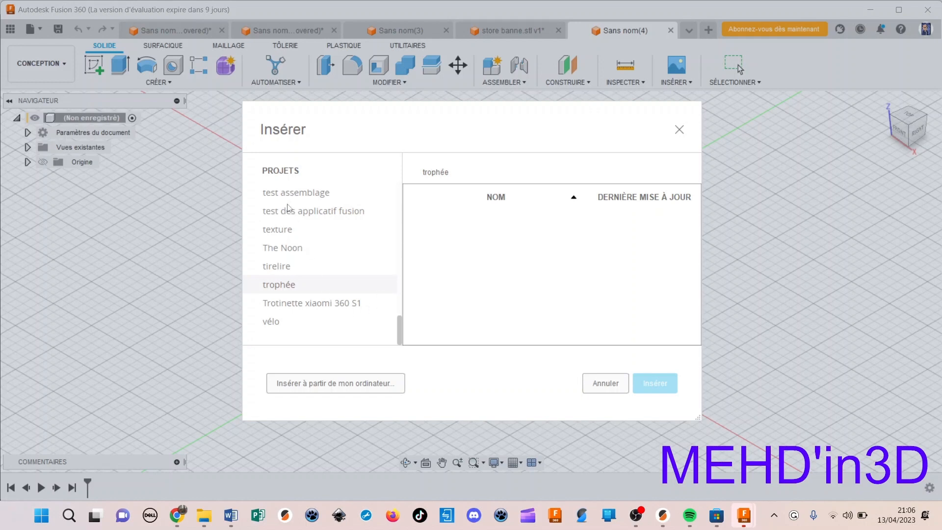
scroll(288, 293, up, 10)
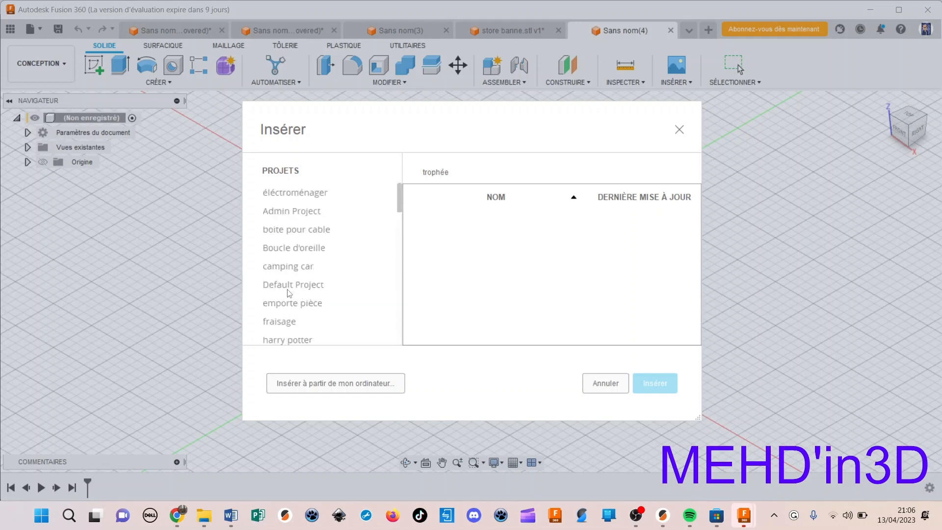
scroll(289, 292, down, 6)
scroll(290, 292, down, 4)
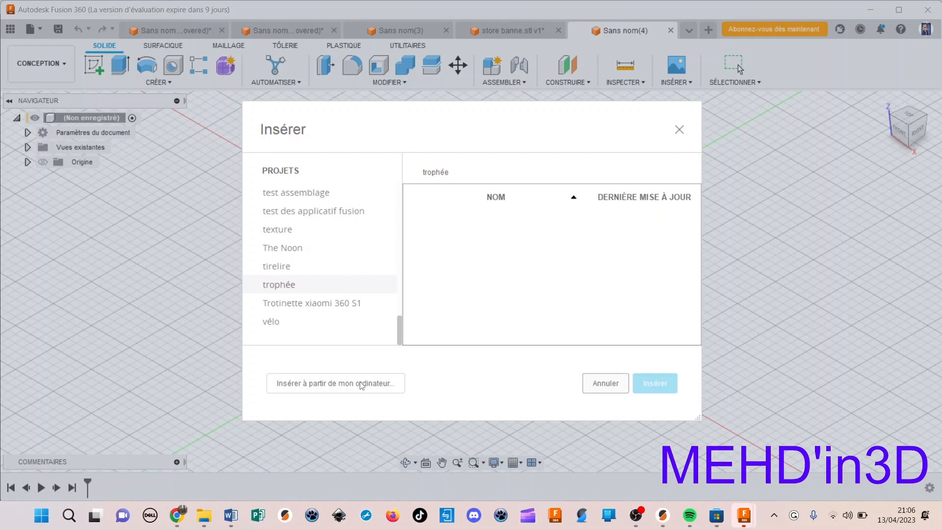
click(335, 384)
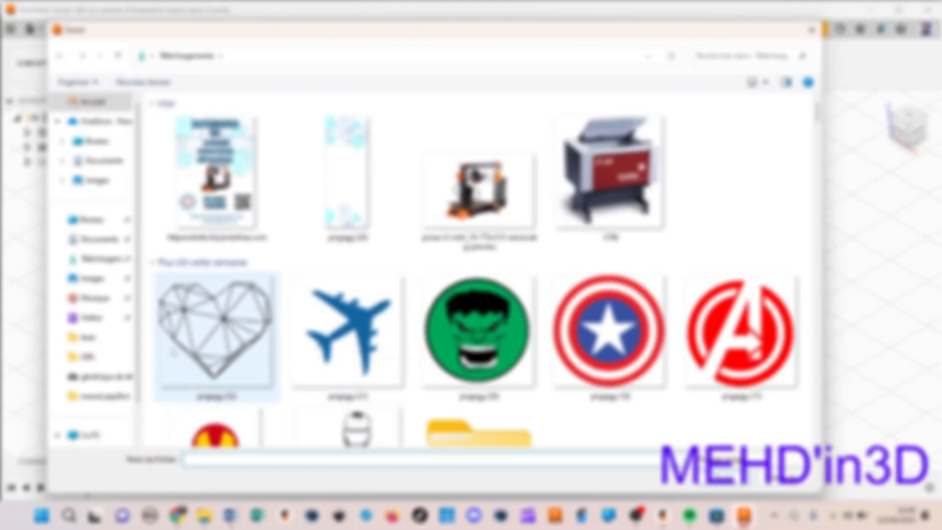
Load the image AA store.jpg from the Bureau (desktop) folder for the canvas.
click(98, 239)
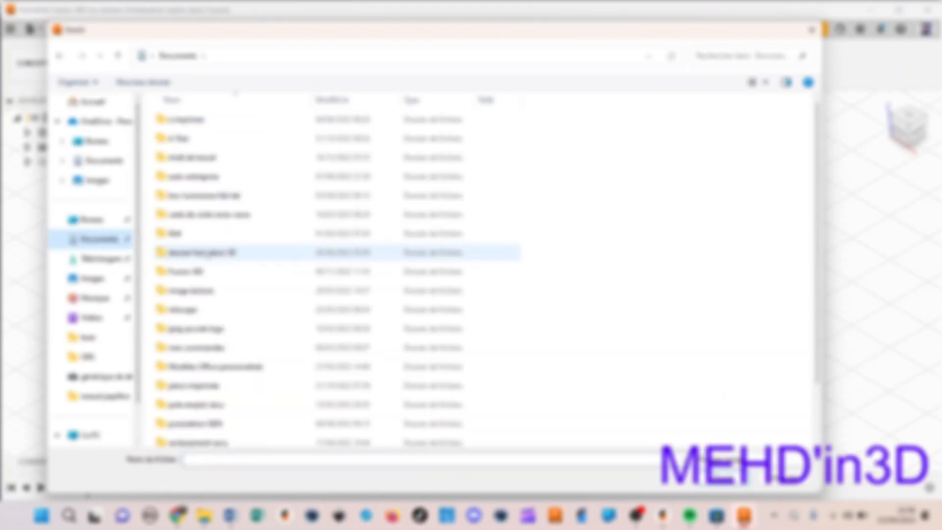
scroll(206, 253, down, 3)
scroll(206, 252, up, 3)
click(91, 219)
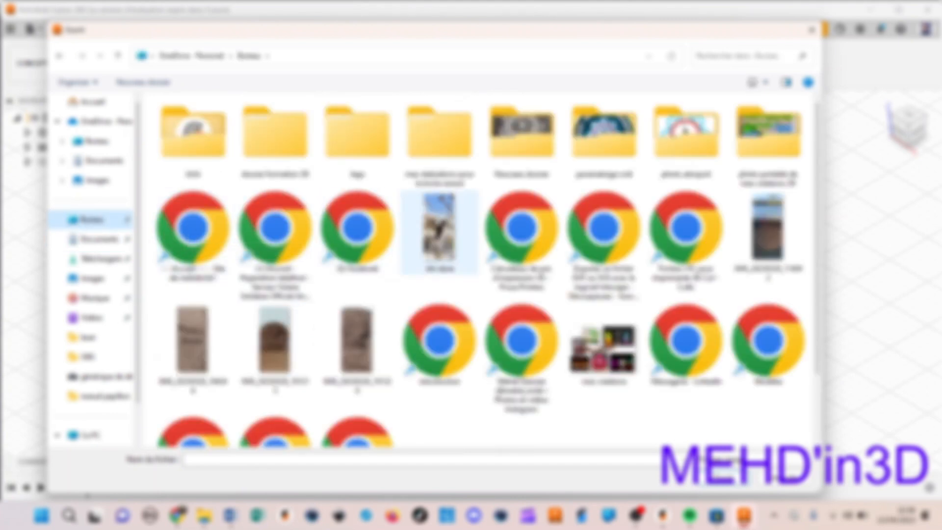
click(456, 235)
click(726, 477)
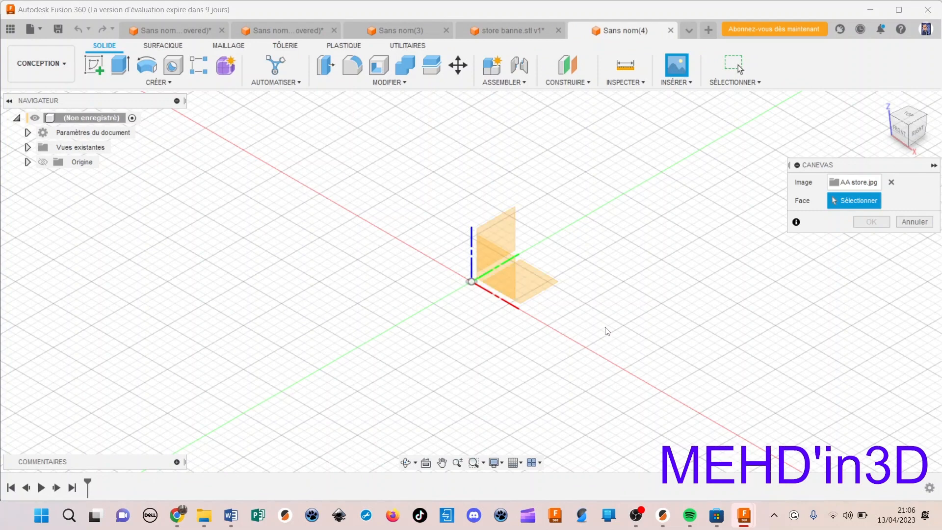
Place the AA store image on the XY origin plane, keeping the default canvas settings.
click(531, 281)
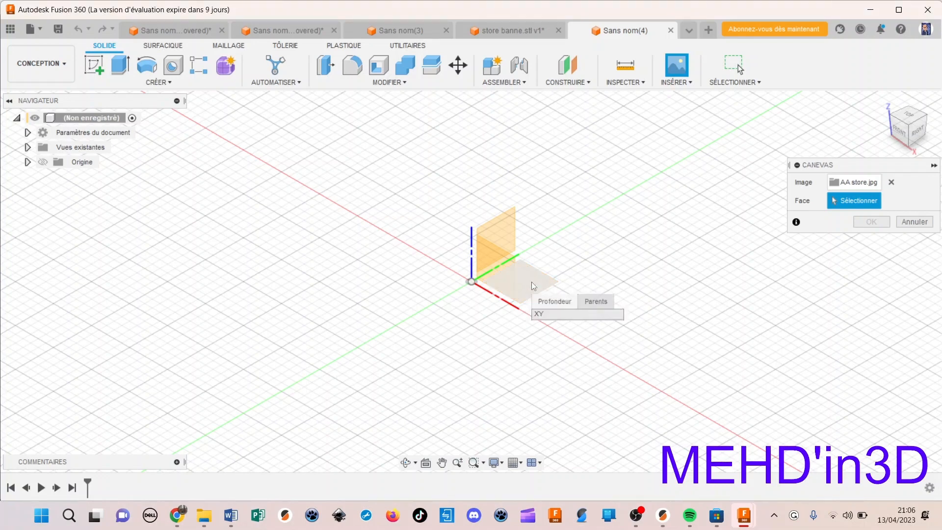
click(532, 281)
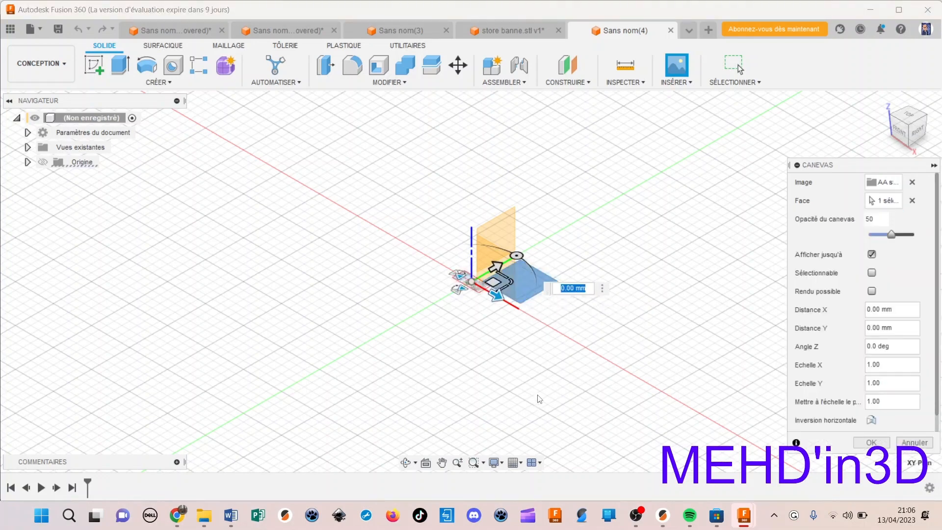
click(871, 442)
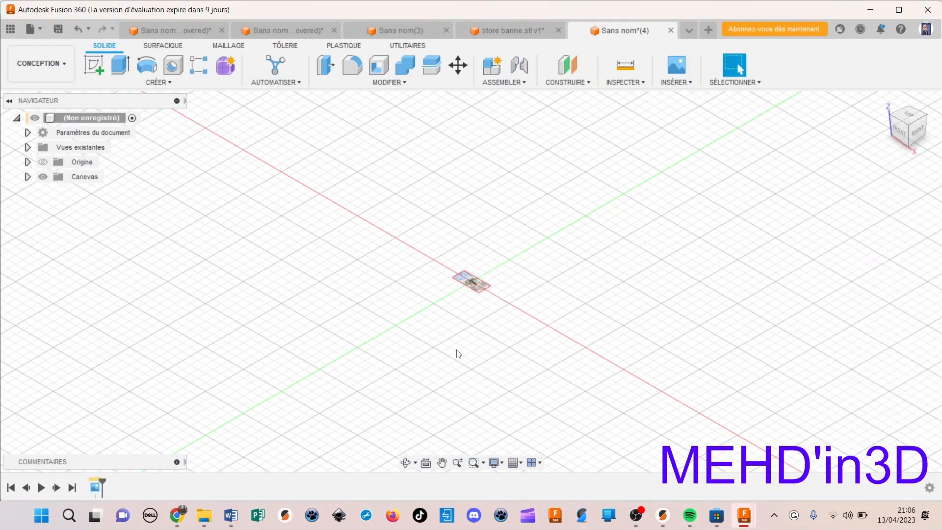
View the canvas straight from the top and examine the awning profile in the photo.
scroll(471, 343, up, 5)
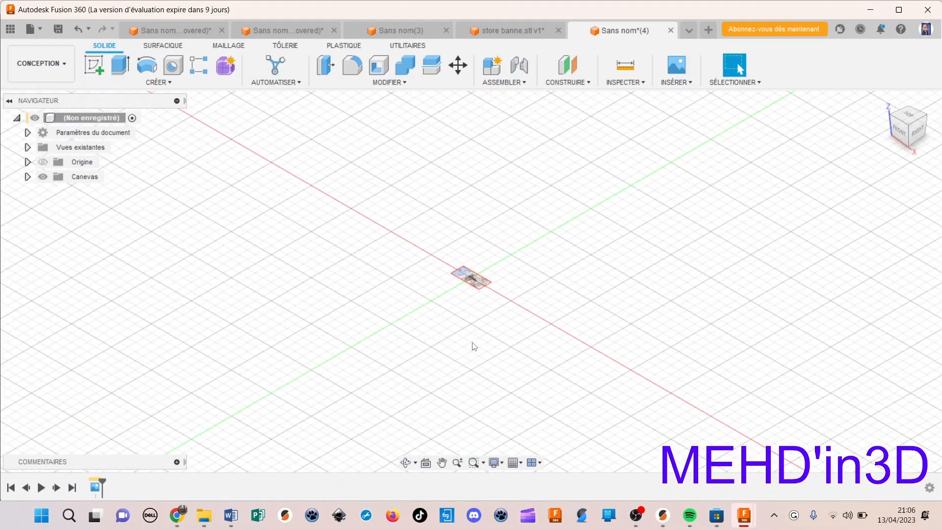
middle_drag(471, 344, 518, 274)
scroll(516, 273, up, 5)
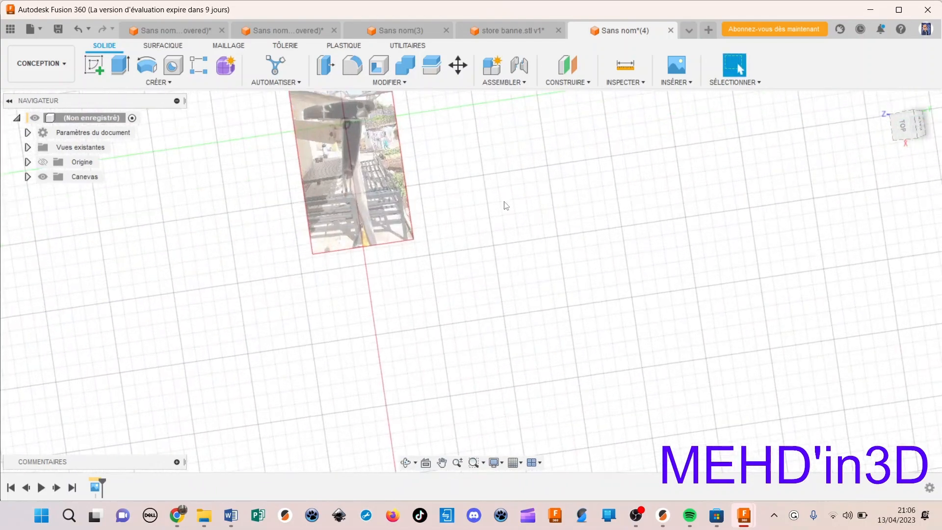
middle_drag(505, 204, 668, 353)
scroll(633, 300, up, 4)
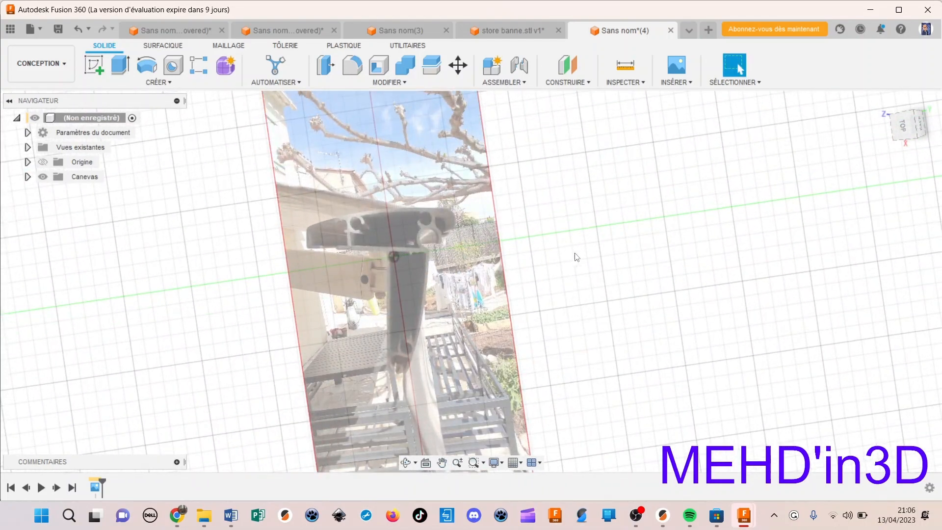
middle_drag(577, 257, 689, 307)
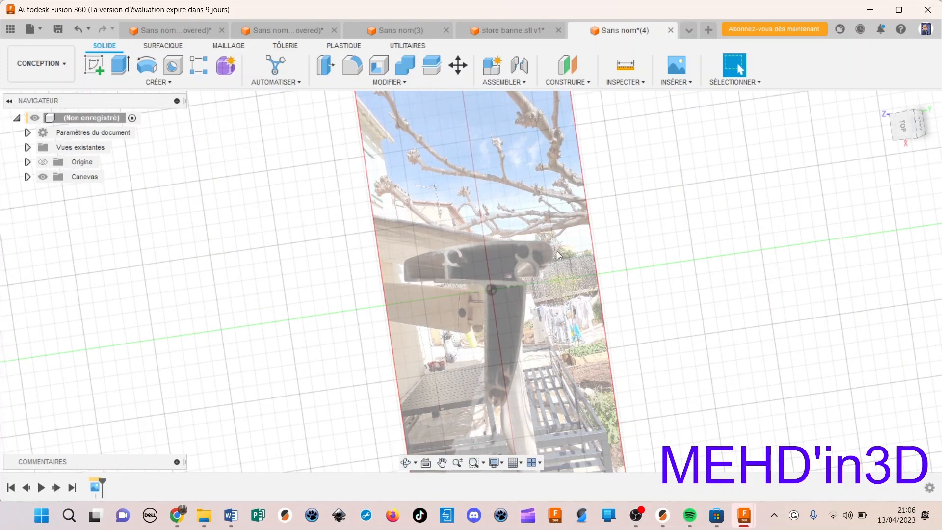
scroll(667, 294, up, 1)
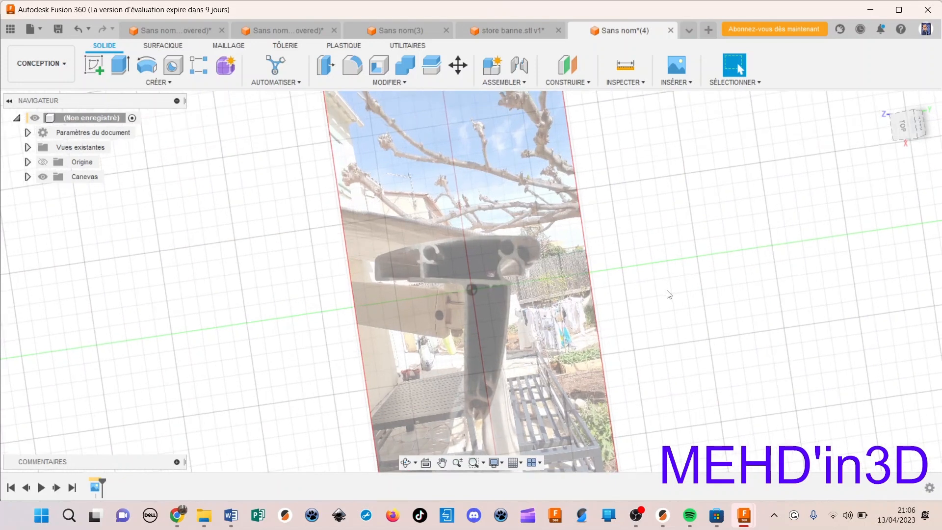
click(901, 127)
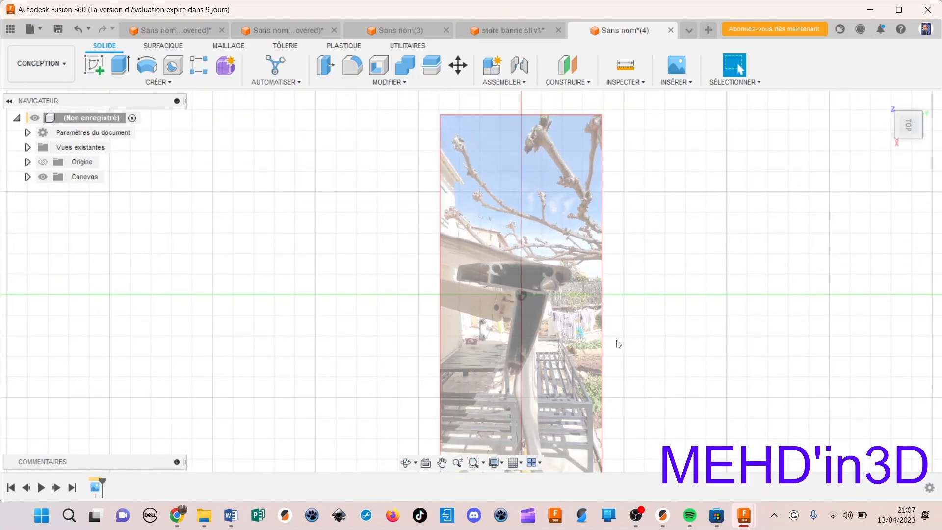
scroll(614, 333, up, 3)
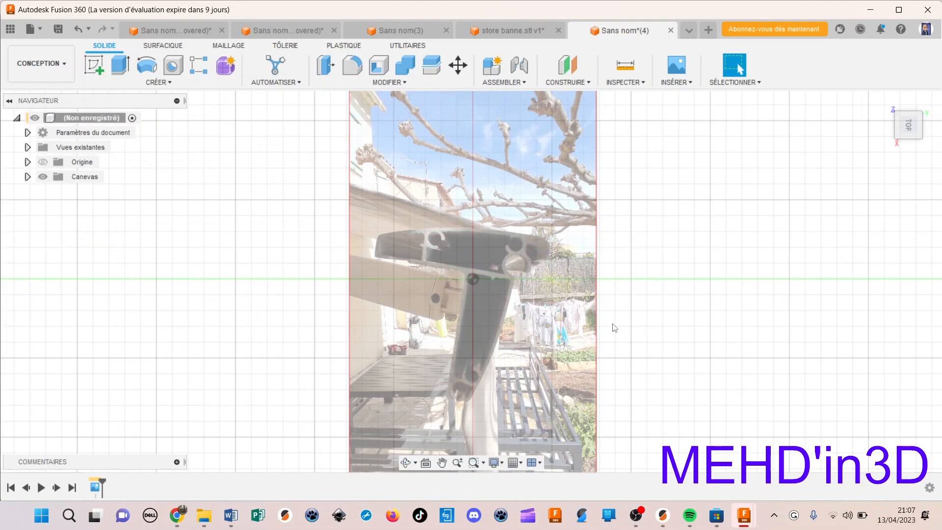
scroll(614, 328, up, 1)
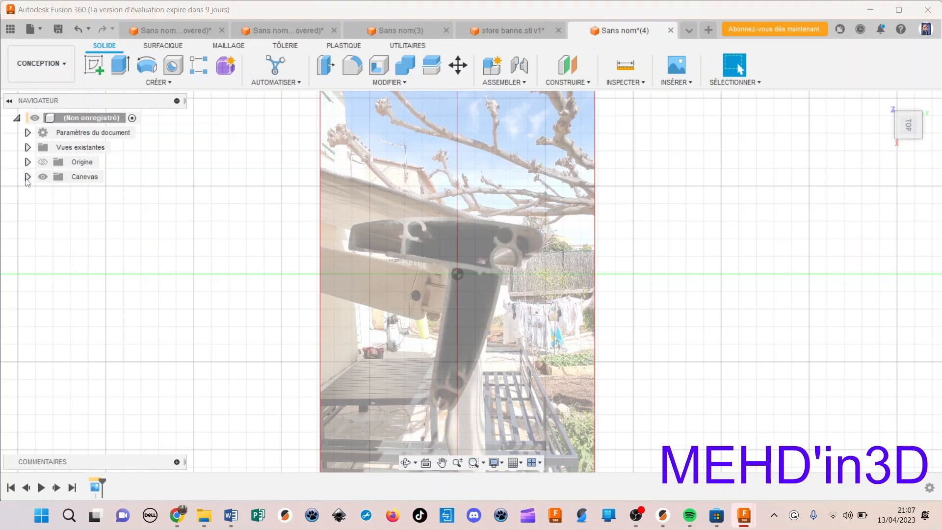
Calibrate the AA store canvas by setting the distance between the two outer ends of the upper profile to 60 mm.
click(27, 178)
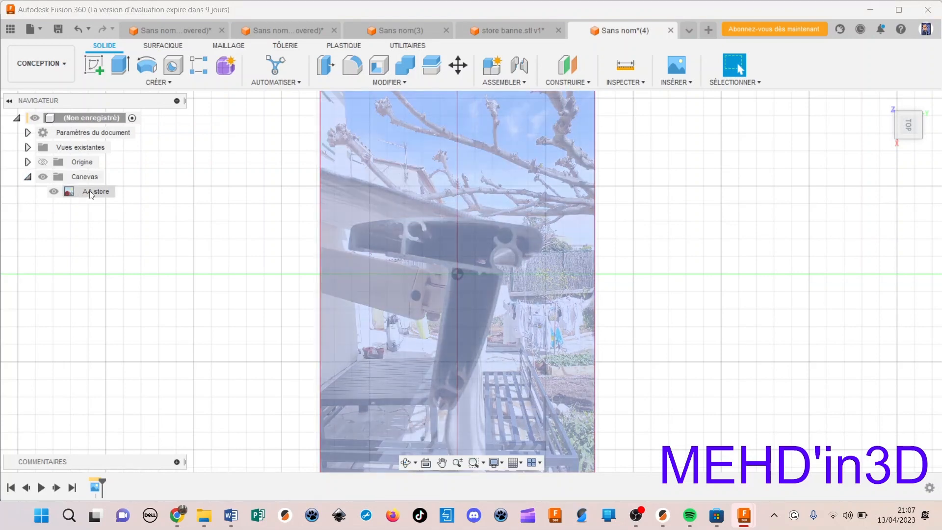
right_click(90, 193)
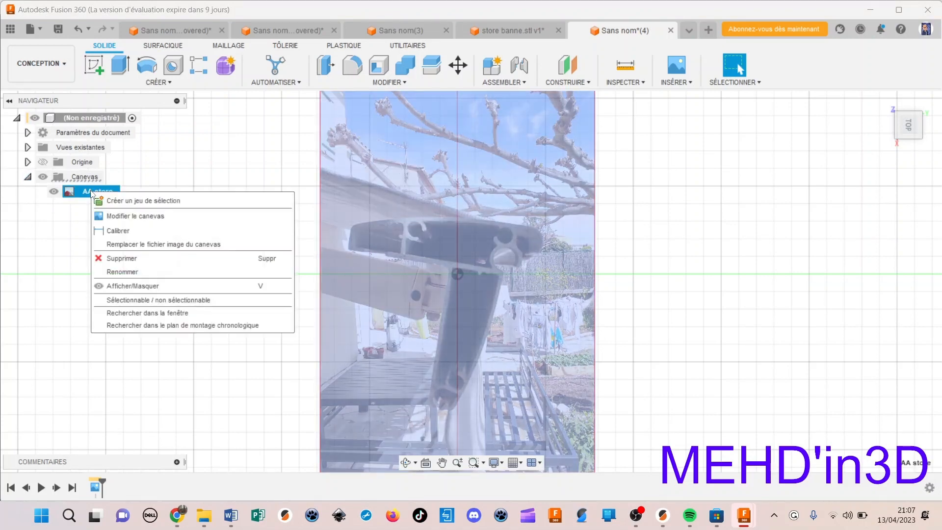
click(114, 232)
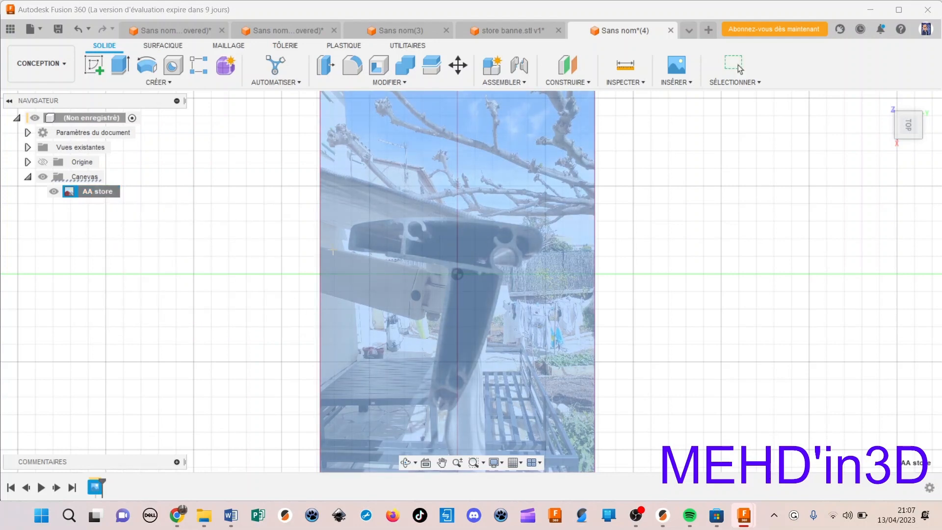
scroll(348, 242, up, 5)
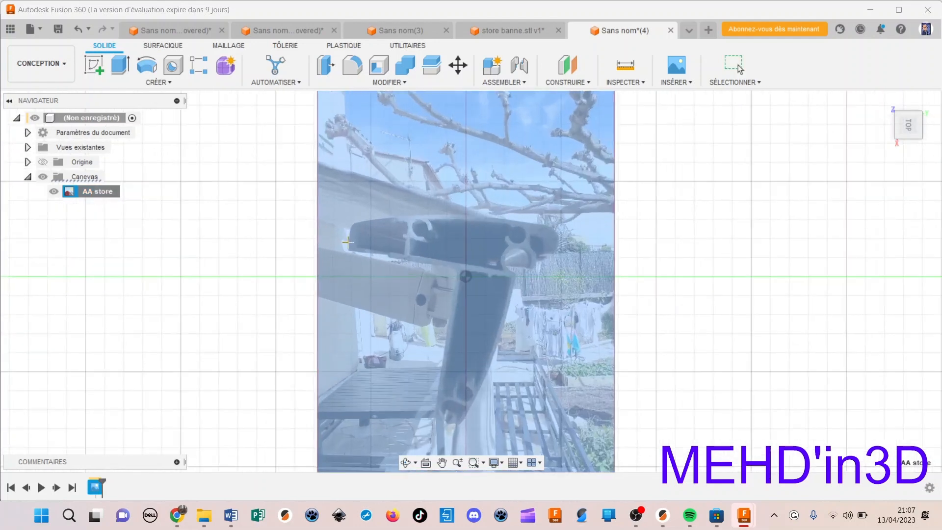
scroll(403, 246, up, 1)
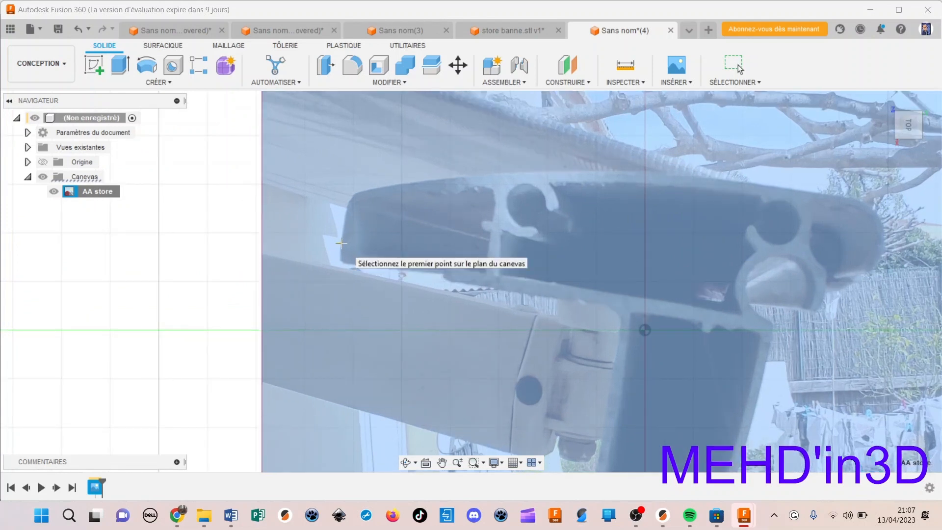
click(340, 242)
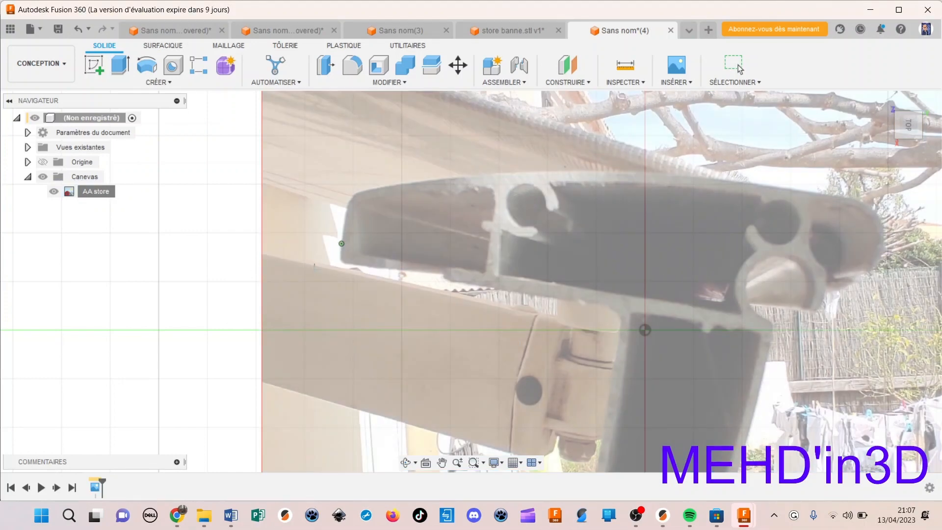
middle_drag(534, 292, 423, 307)
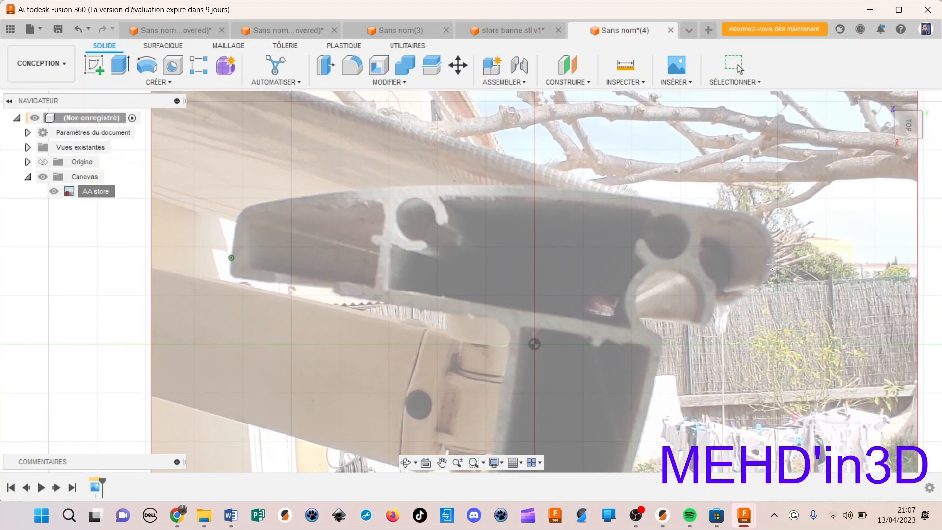
click(772, 265)
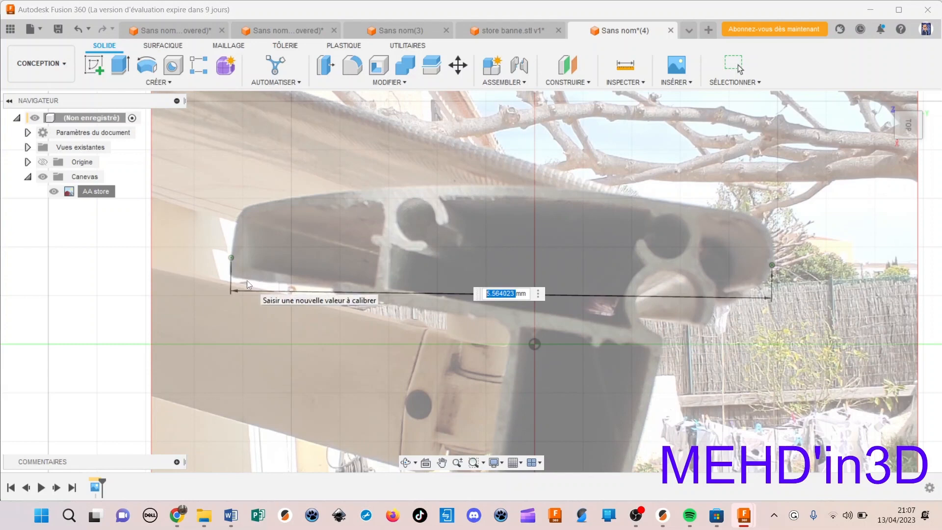
text(60)
key(Return)
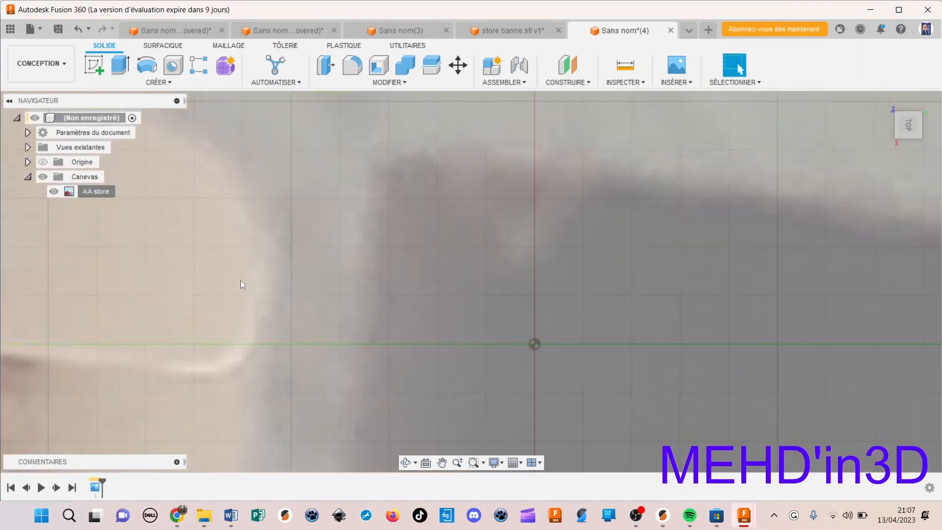
Examine the whole rescaled awning profile on the canvas, both from the top and at an angle.
scroll(387, 250, down, 5)
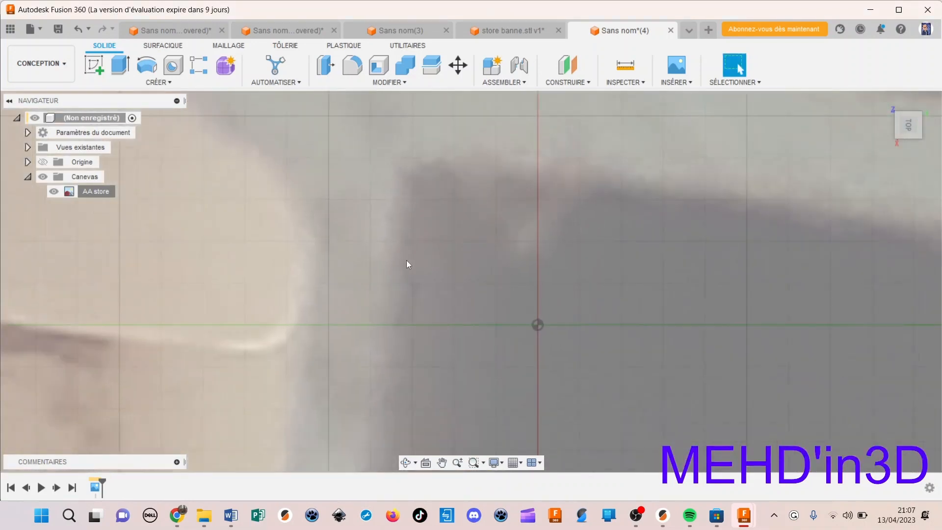
scroll(393, 233, down, 8)
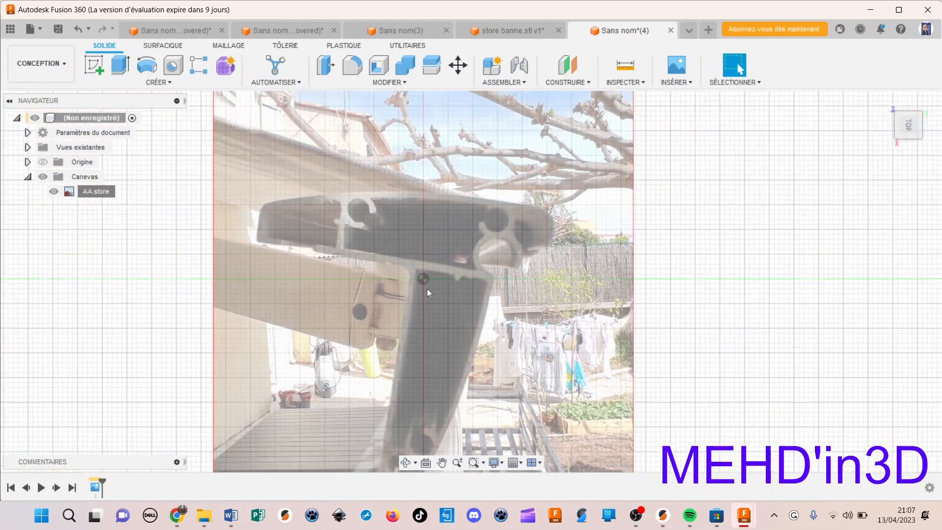
scroll(526, 270, up, 3)
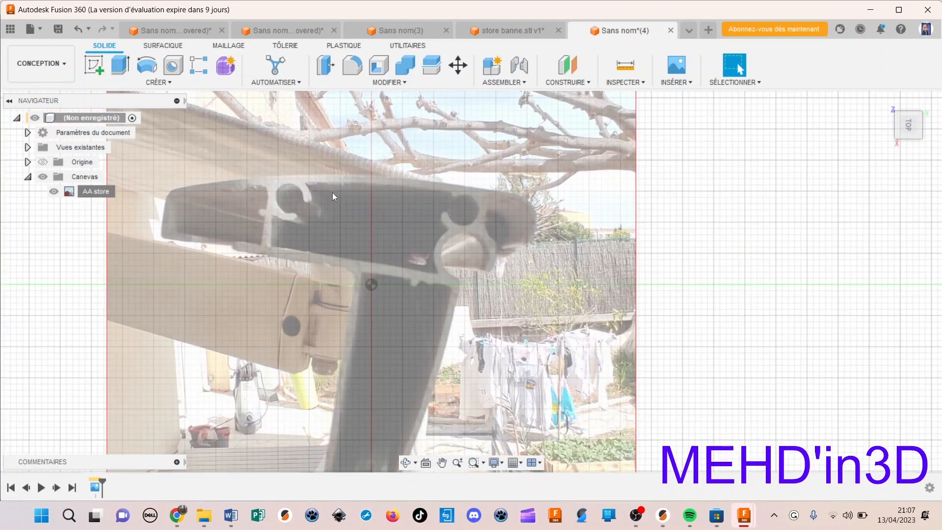
middle_drag(364, 270, 440, 311)
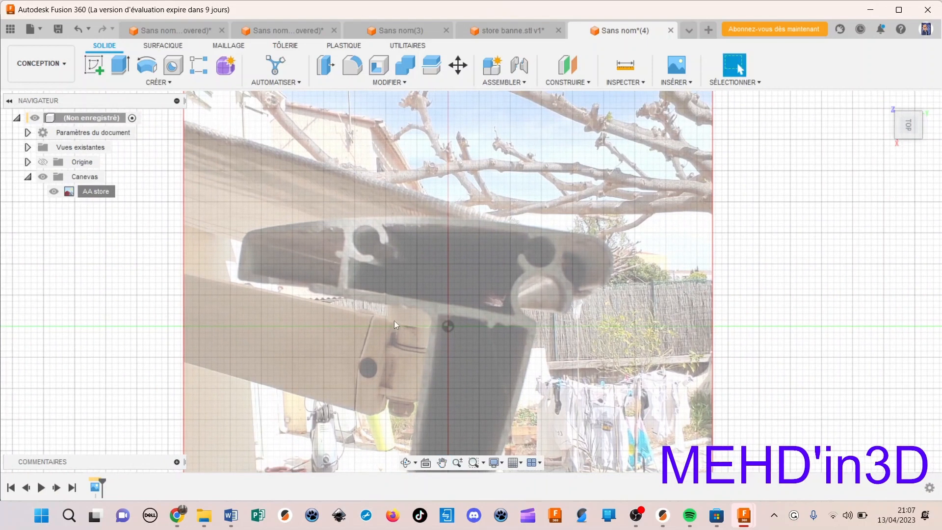
scroll(393, 322, up, 2)
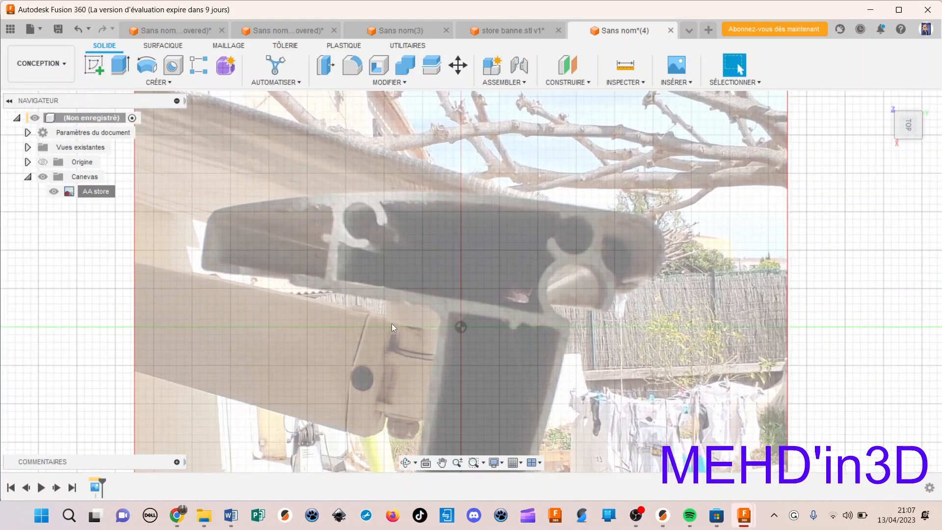
scroll(415, 342, down, 2)
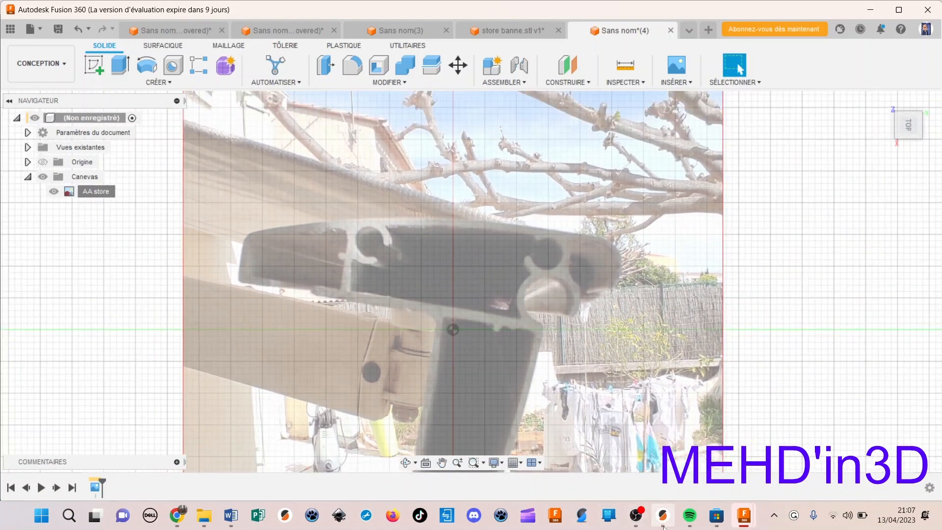
shift+middle_drag(587, 362, 551, 31)
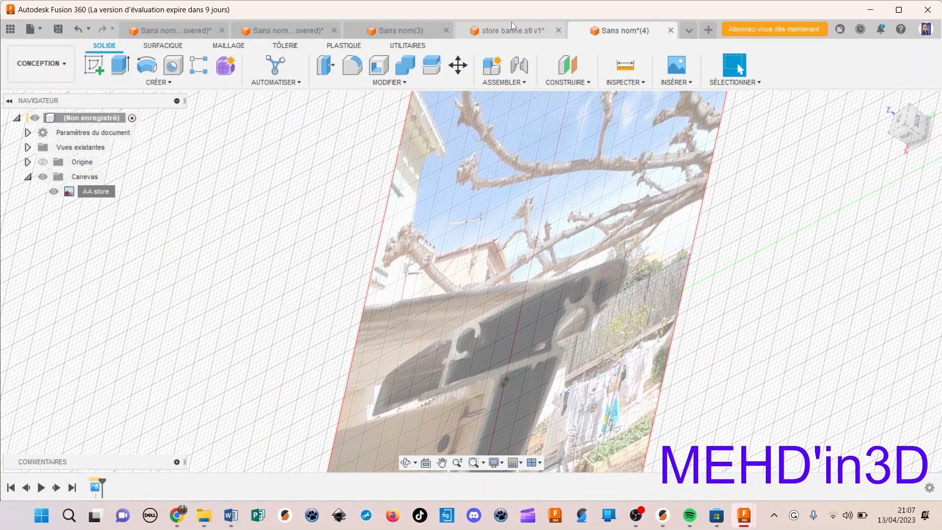
Switch to the store banne.stl design, show its bodies with the canvas hidden, and examine the part from several angles.
click(506, 29)
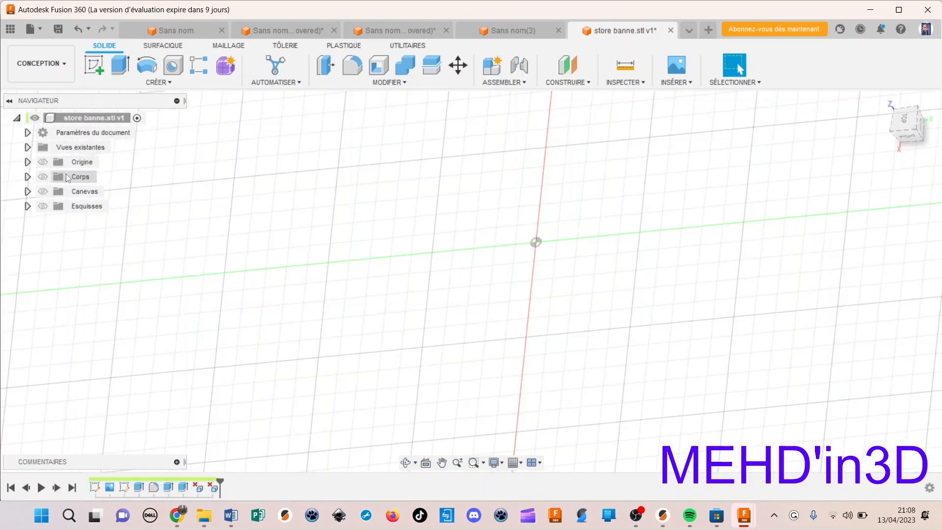
click(43, 192)
click(43, 176)
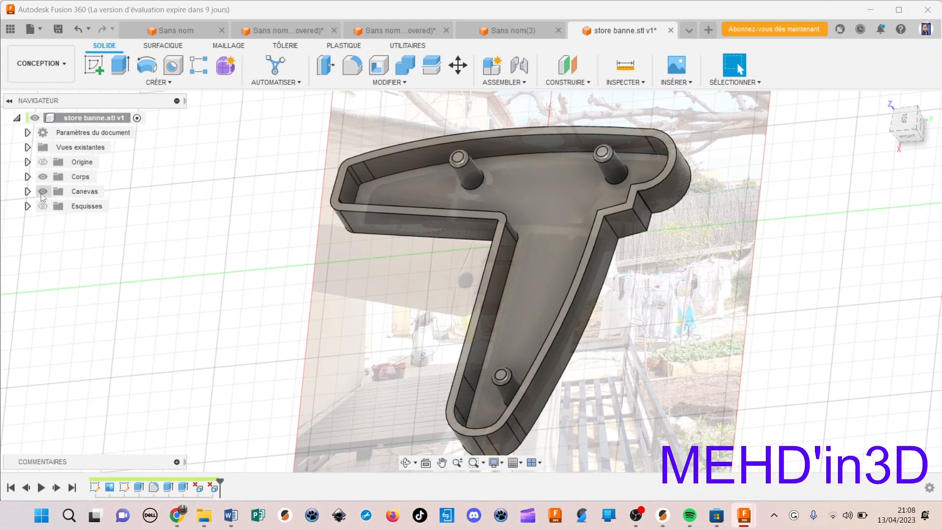
click(43, 193)
shift+middle_drag(358, 299, 343, 261)
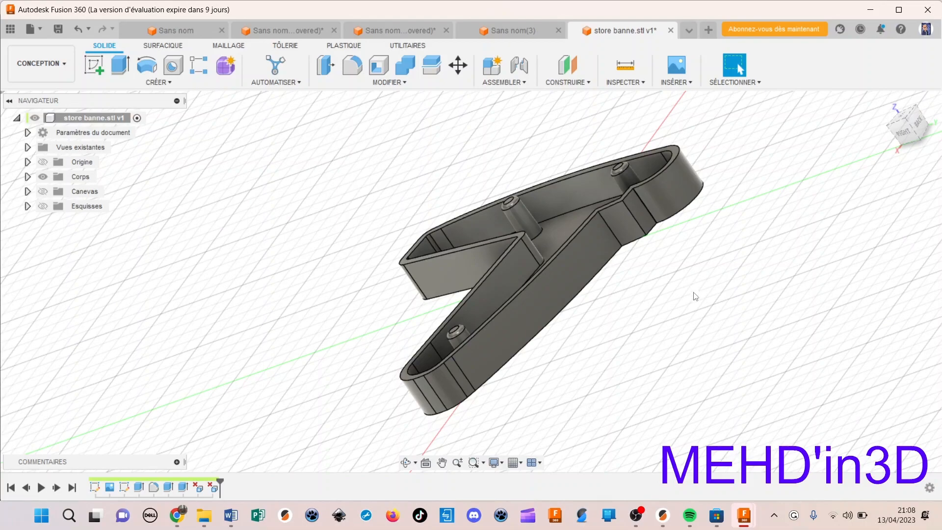
shift+middle_drag(696, 296, 525, 426)
key(Escape)
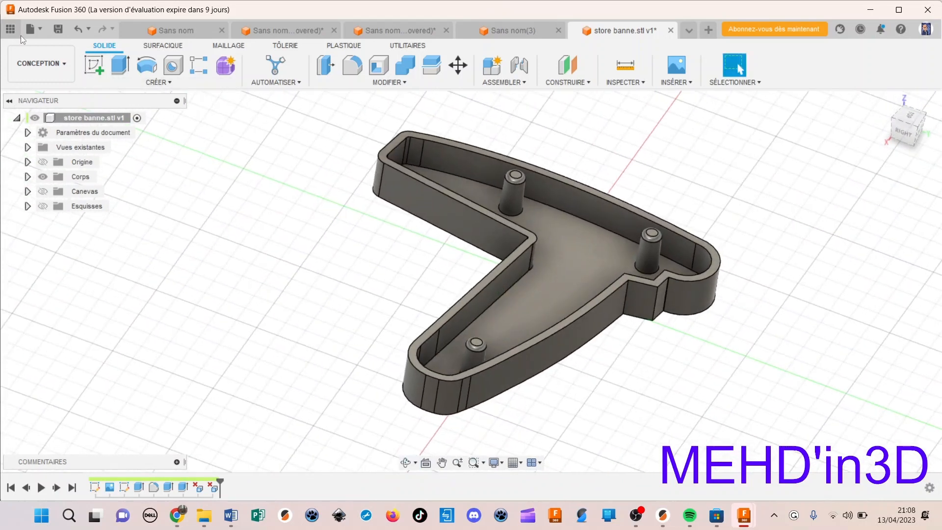
Export the body for 3D printing as binary STL in millimetres with high refinement, without sending it to a print utility.
click(39, 28)
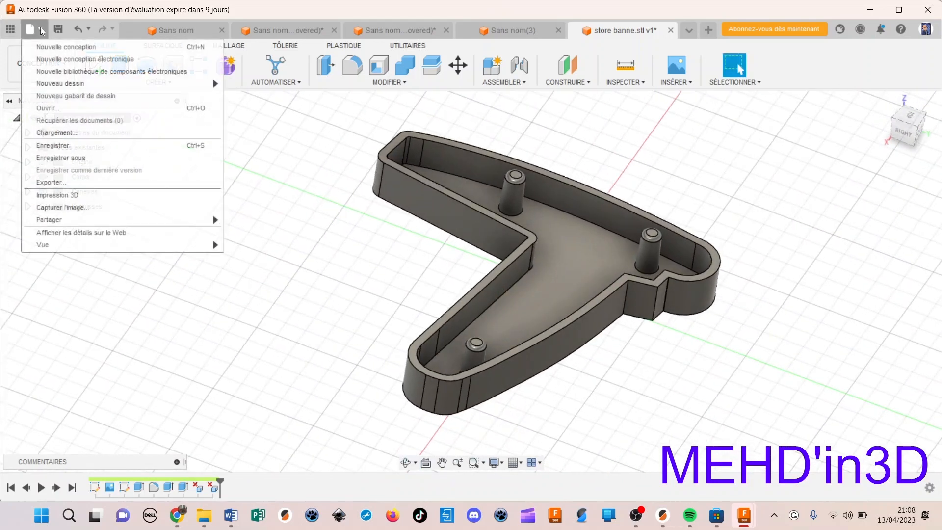
click(61, 195)
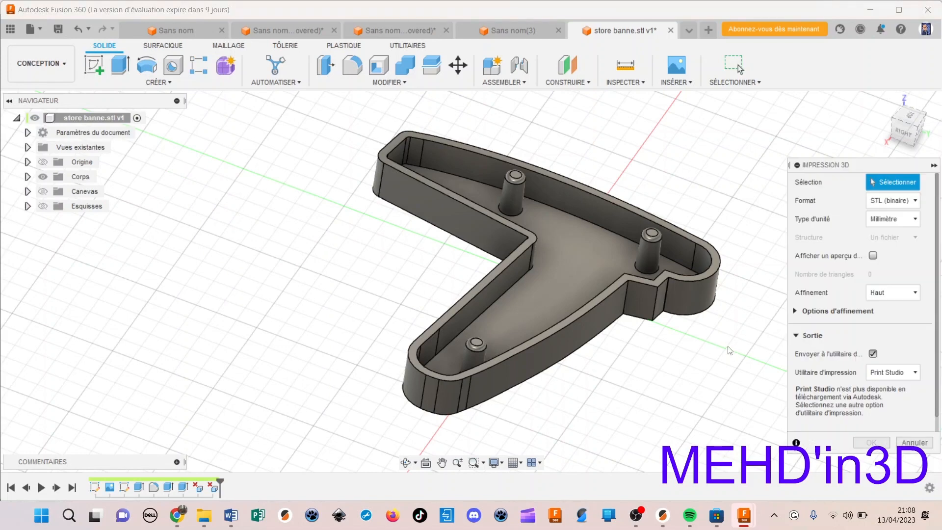
click(608, 284)
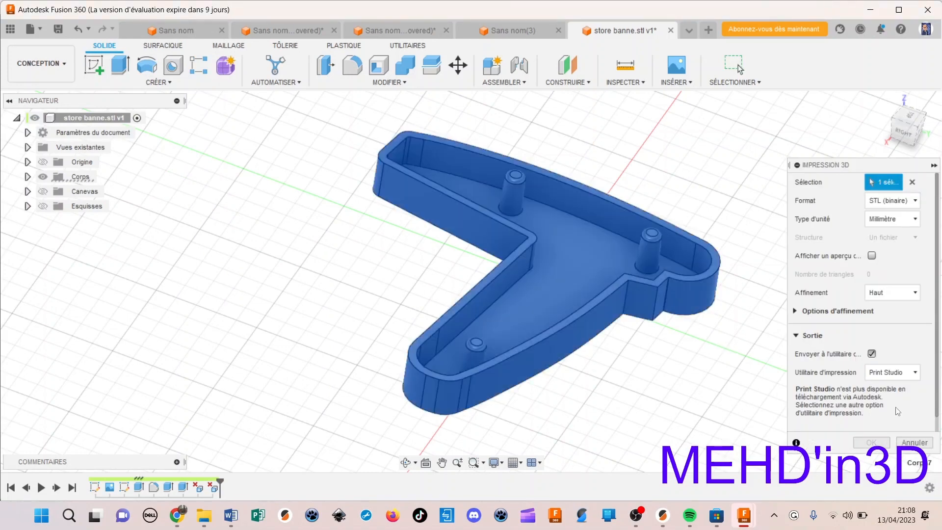
click(872, 353)
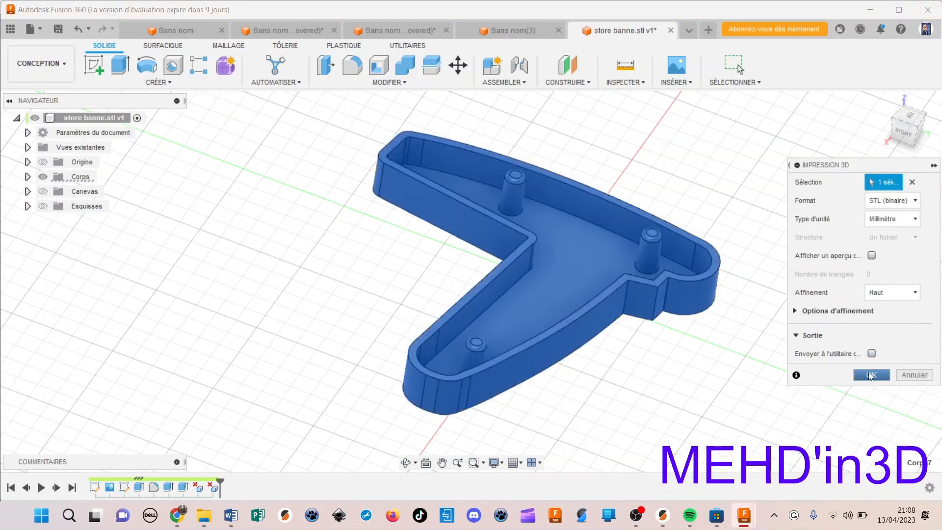
Switch to PrusaSlicer and examine the store banne.stl part on the print bed from an angle.
click(665, 520)
mouse_move(601, 411)
mouse_down()
mouse_move(583, 395)
mouse_move(575, 359)
mouse_move(594, 382)
mouse_move(613, 382)
mouse_move(595, 411)
mouse_move(578, 396)
mouse_move(575, 361)
mouse_move(605, 376)
mouse_move(628, 417)
mouse_move(599, 422)
mouse_move(591, 396)
mouse_move(564, 388)
mouse_move(564, 372)
mouse_move(604, 414)
mouse_move(590, 406)
mouse_up()
drag(579, 397, 590, 382)
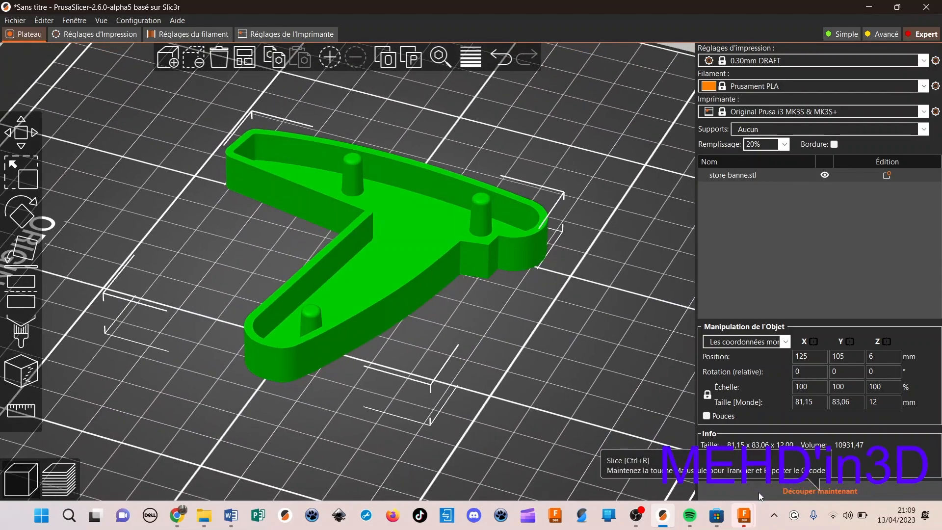